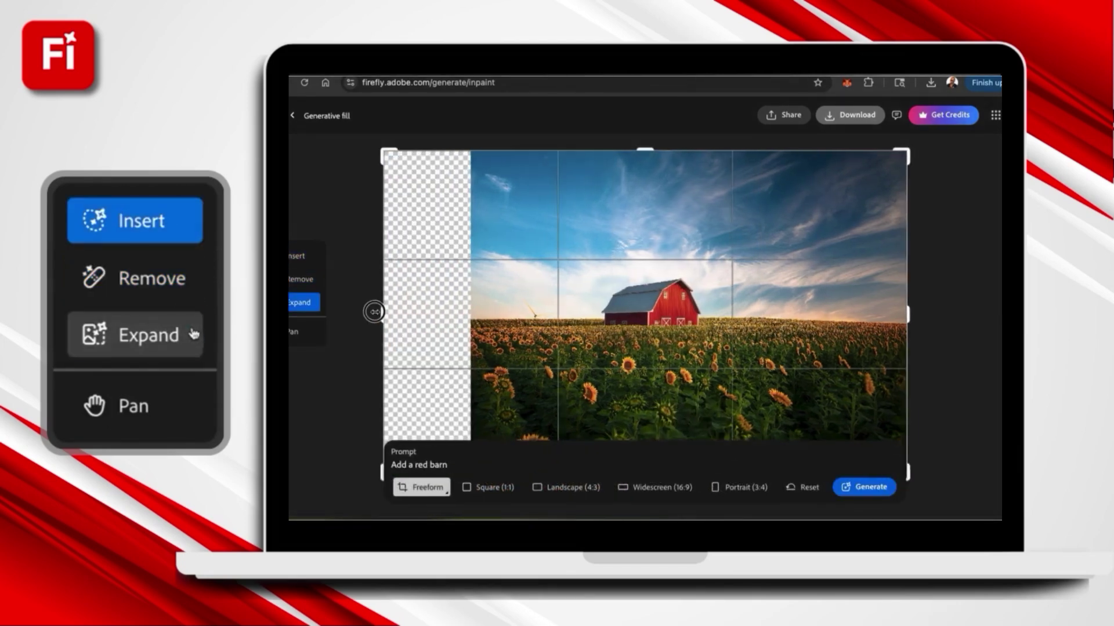
Preview the second and third Generative fill variants, settling back on the second
left_click(585, 473)
left_click(638, 474)
left_click(586, 479)
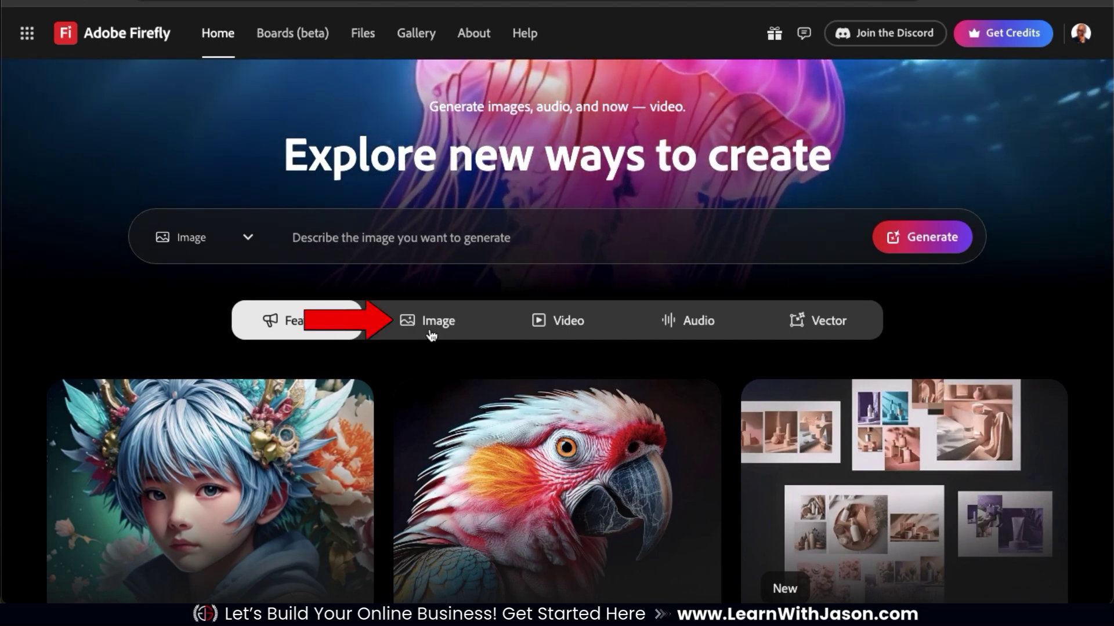
Show the Image category on the home page and scroll down to its tool cards
left_click(431, 335)
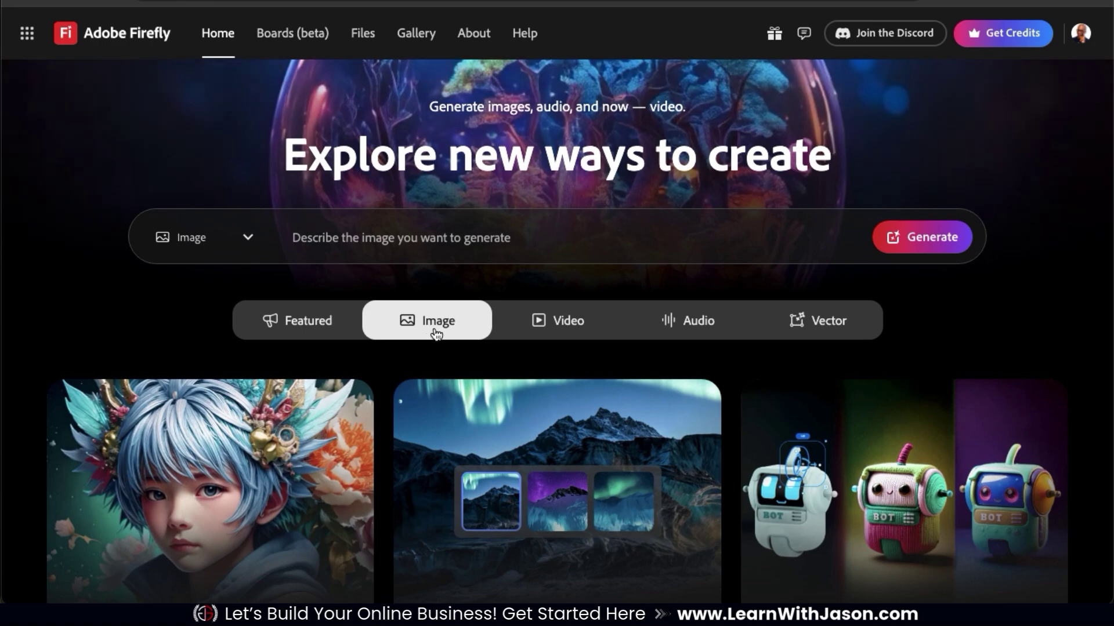
scroll(728, 371, "down", 1)
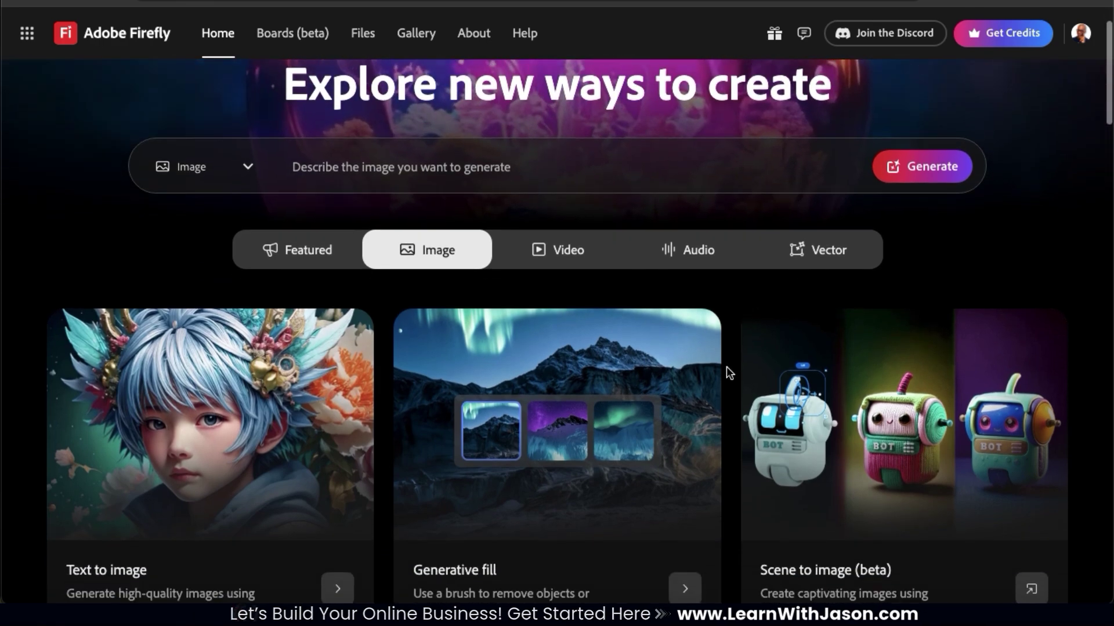
scroll(726, 367, "down", 2)
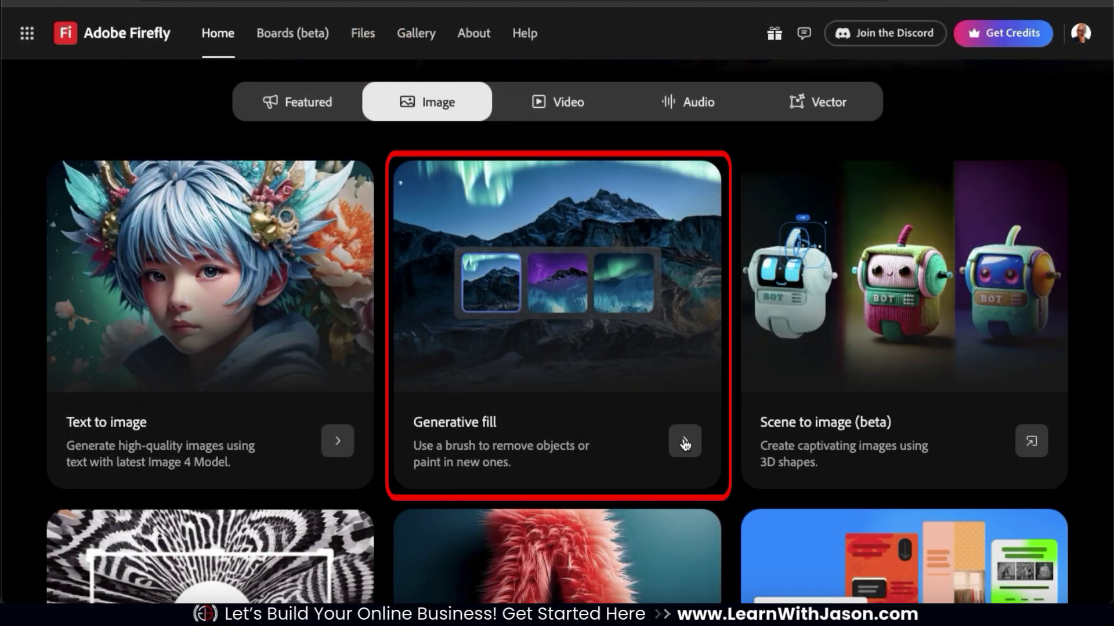
Open the Generative fill tool and start uploading a photo from the computer
left_click(685, 443)
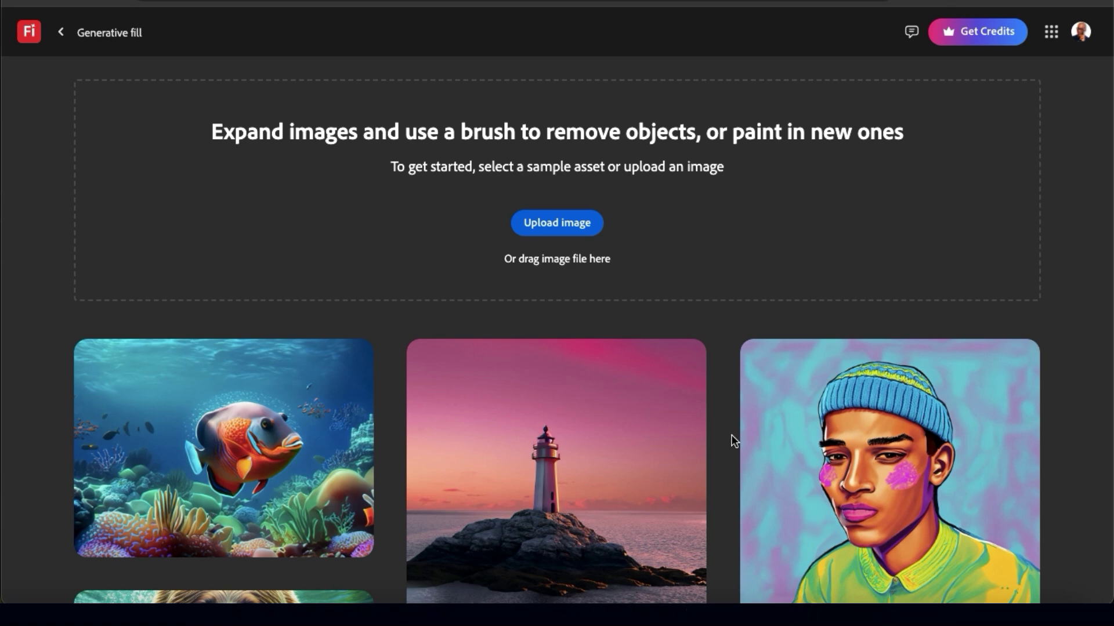
left_click(562, 225)
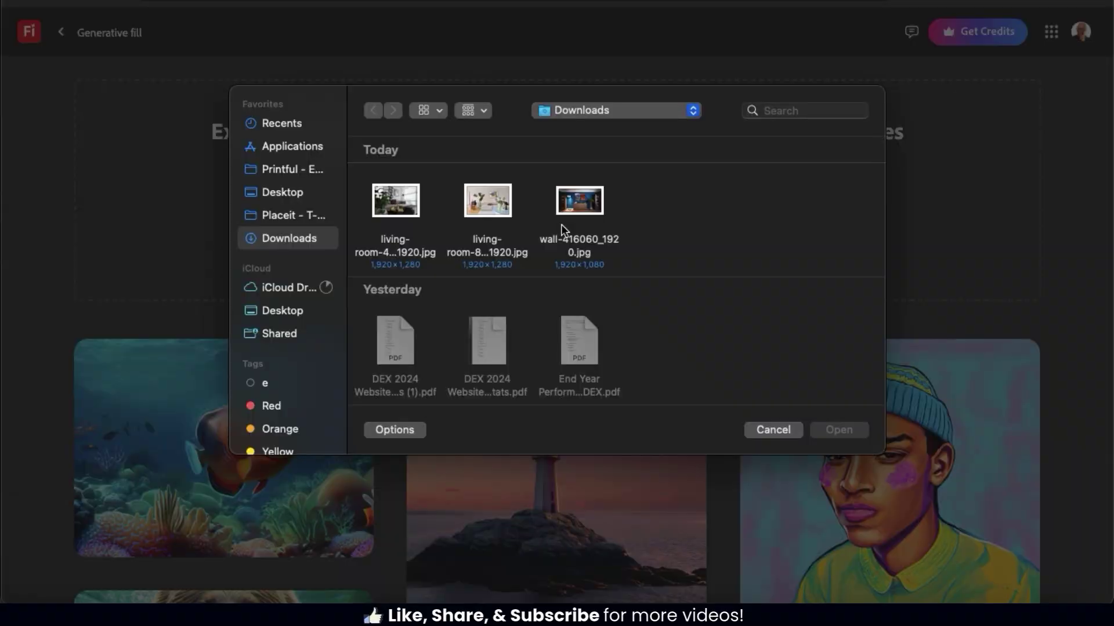
Open wall-416060_1920.jpg from the Downloads folder
double_click(572, 210)
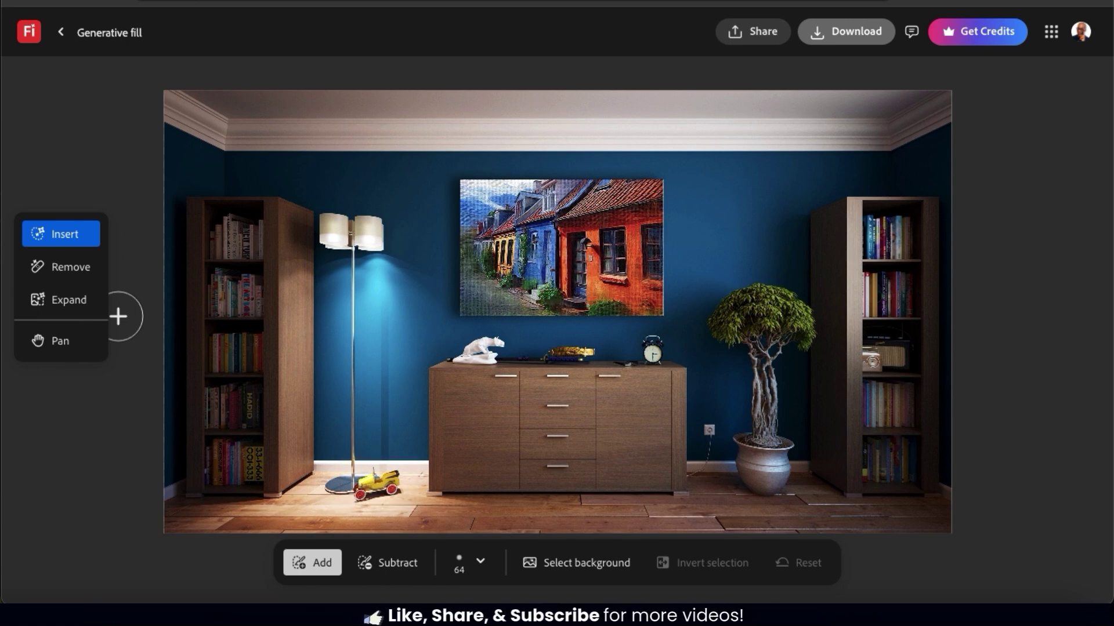
Brush a Remove mask over the toy car, trim it away from the lamp, and run Remove
left_click(81, 279)
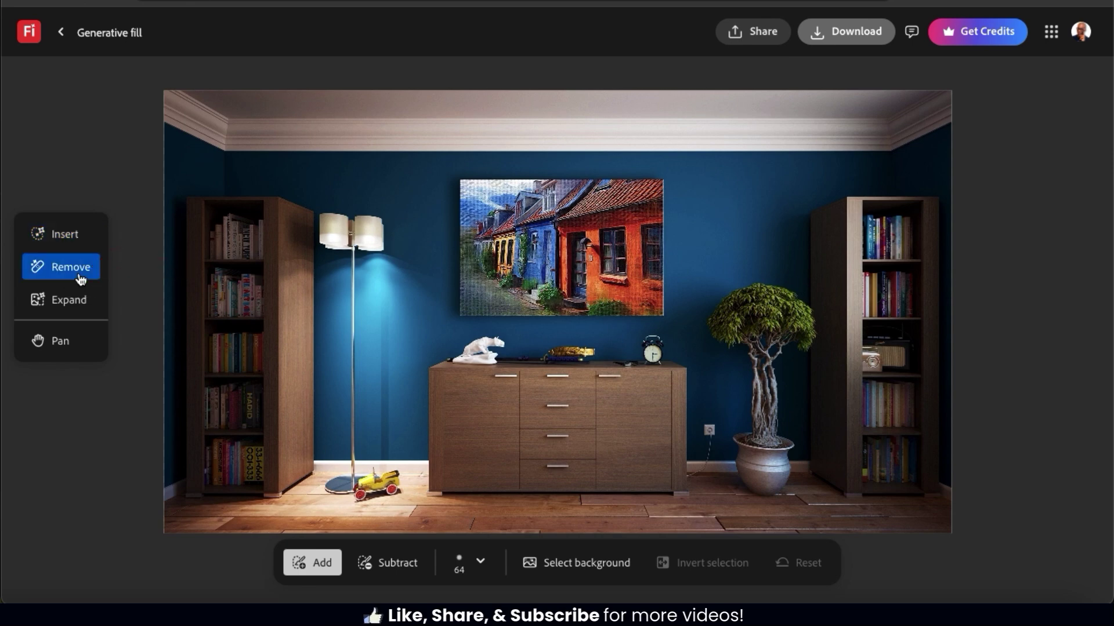
left_click(387, 477)
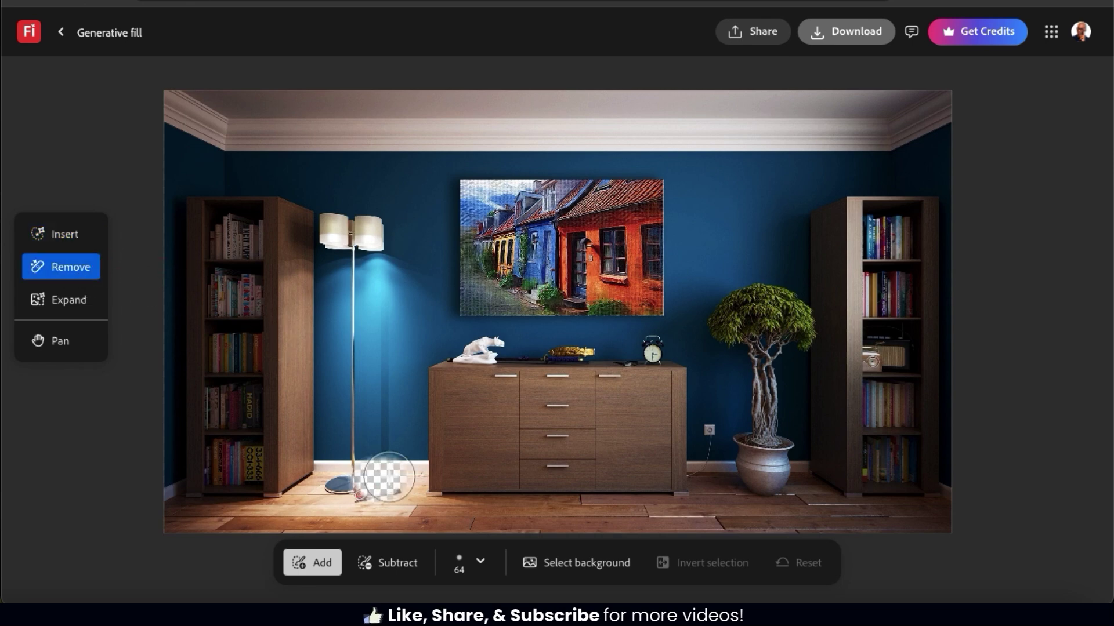
left_click_drag(389, 481, 357, 491)
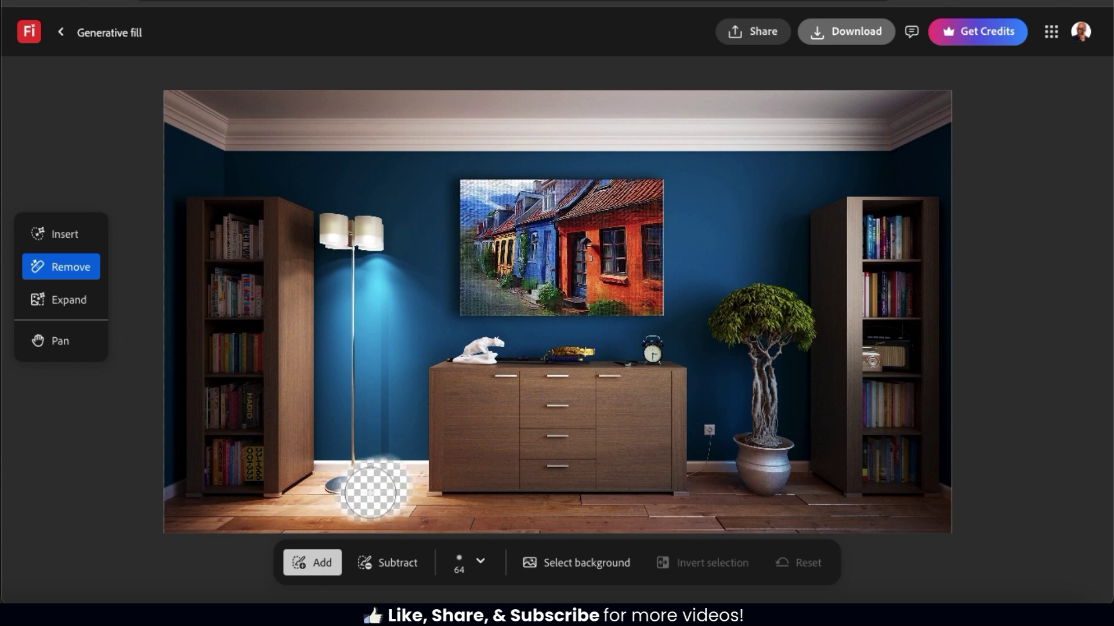
left_click_drag(370, 493, 325, 417)
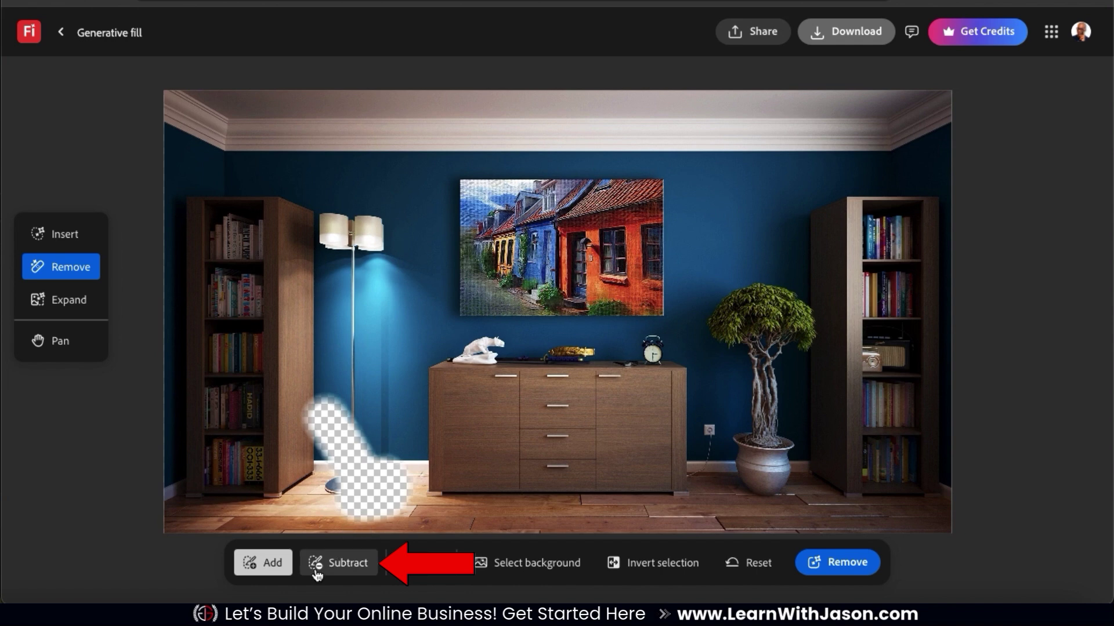
left_click(314, 566)
mouse_move(321, 417)
left_mouse_down()
mouse_move(313, 443)
mouse_move(371, 428)
left_mouse_up()
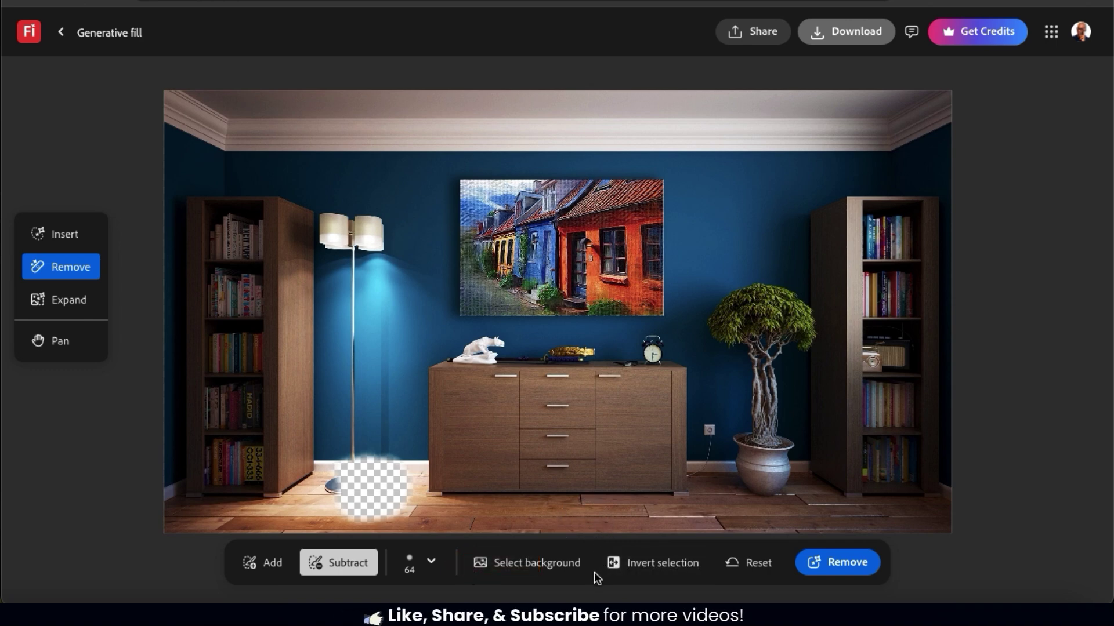
left_click(845, 563)
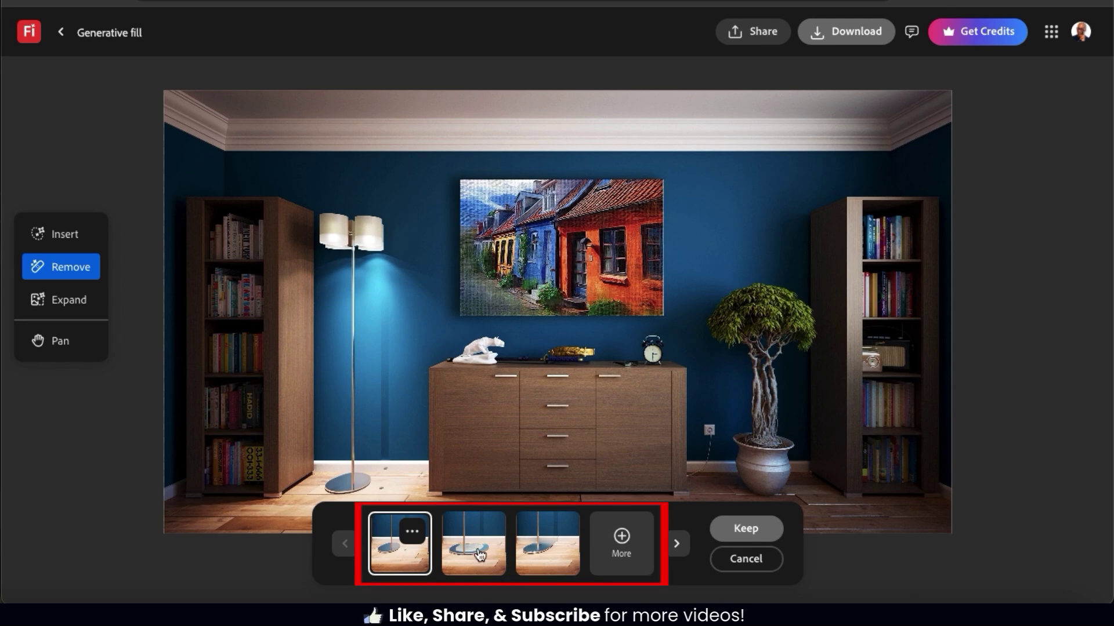
Compare the removal variations and keep the third, showing clean wooden floor
scroll(489, 416, "down", 3)
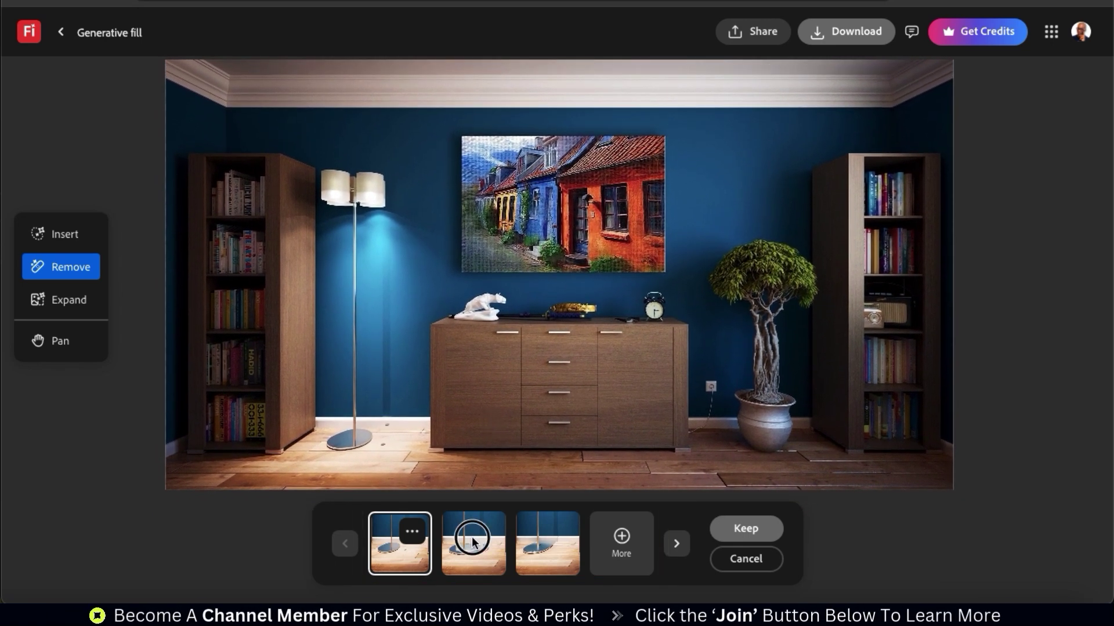
left_click(473, 543)
left_click(537, 551)
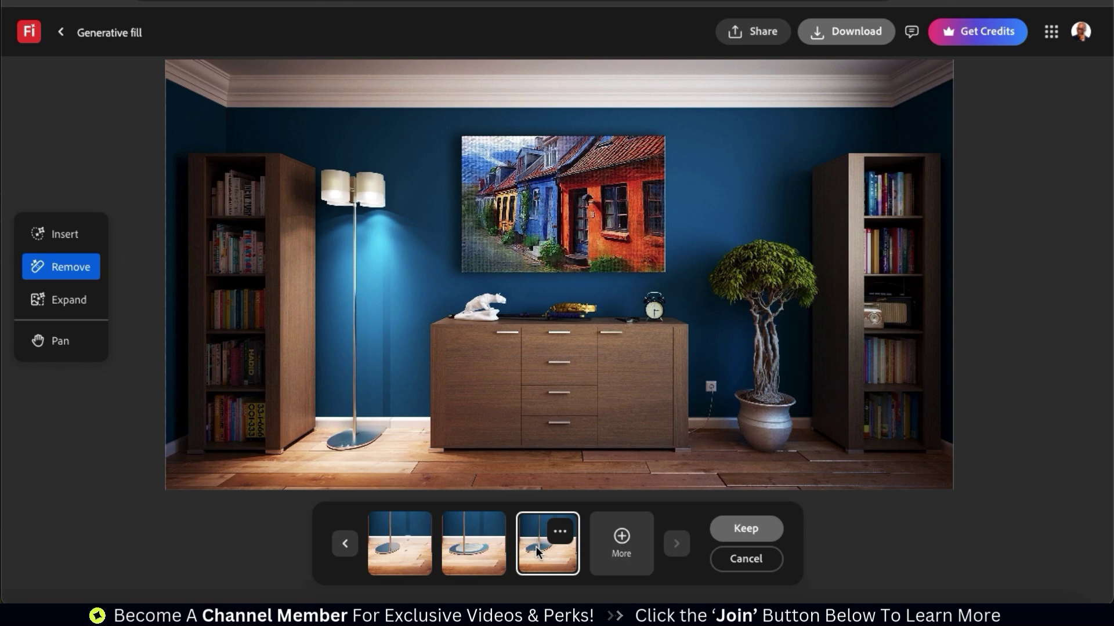
left_click(743, 528)
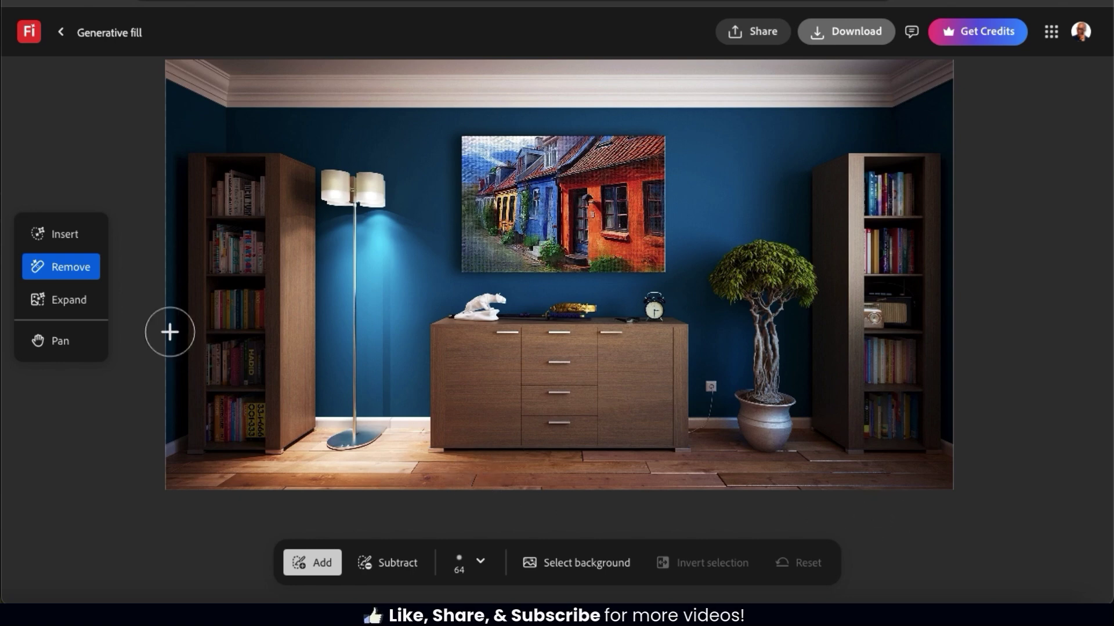
Mask the floor area left of the cabinet in Insert mode and enter 'Add stylish wooden chair'
left_click(63, 246)
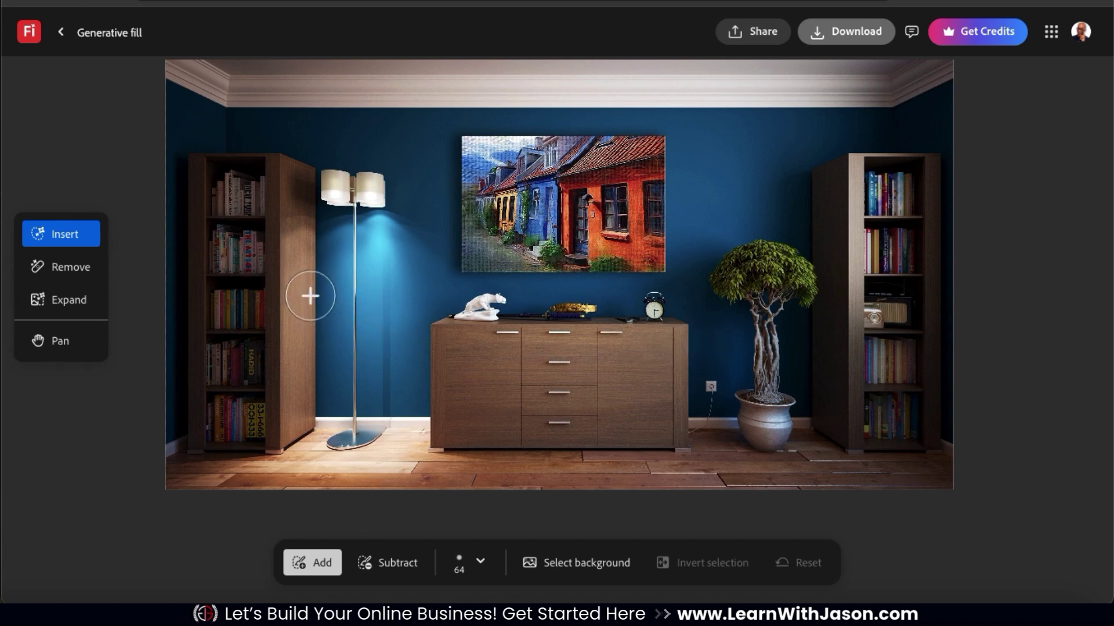
mouse_move(313, 296)
left_mouse_down()
mouse_move(372, 299)
mouse_move(416, 331)
mouse_move(393, 300)
mouse_move(313, 308)
mouse_move(304, 450)
mouse_move(324, 459)
mouse_move(401, 452)
mouse_move(410, 353)
mouse_move(345, 338)
mouse_move(330, 360)
mouse_move(326, 416)
mouse_move(345, 432)
mouse_move(367, 403)
mouse_move(353, 374)
mouse_move(378, 380)
mouse_move(372, 412)
left_mouse_up()
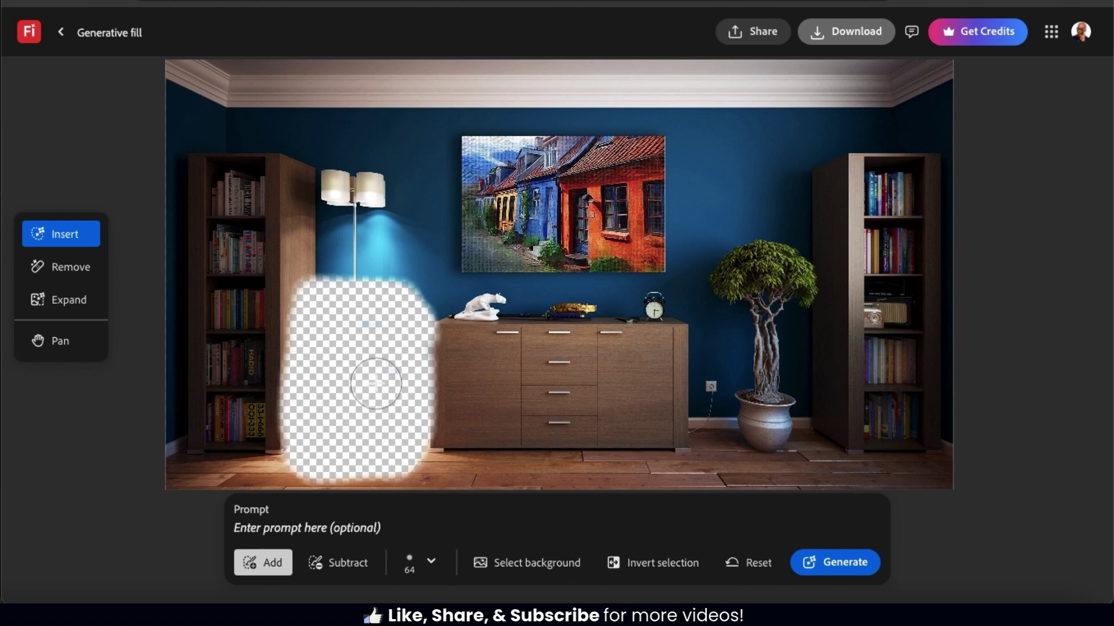
left_click(380, 527)
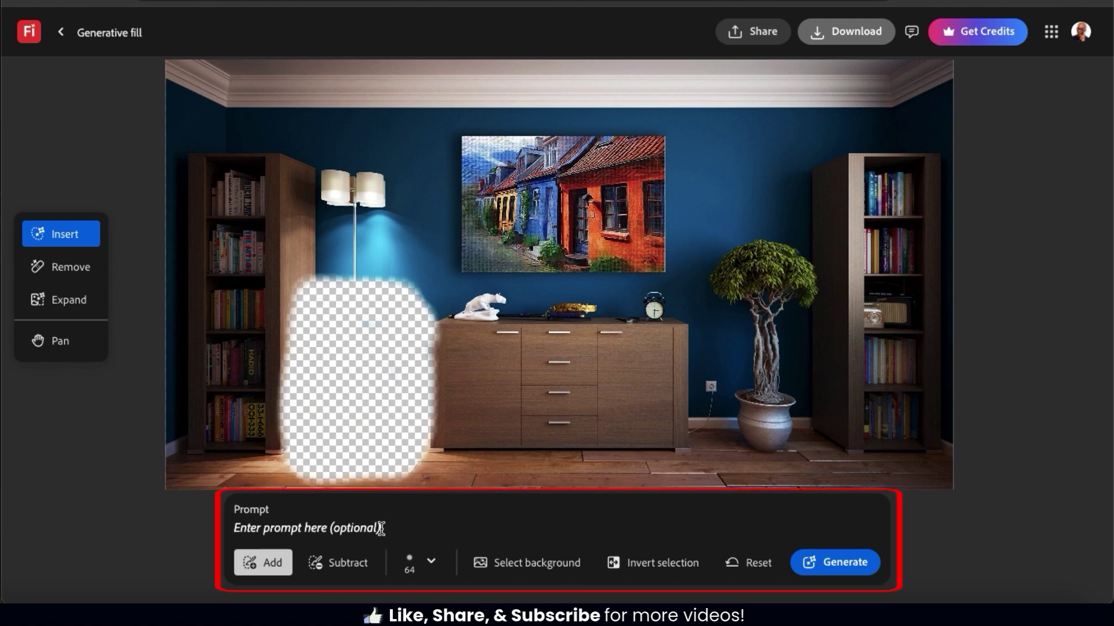
type("Add")
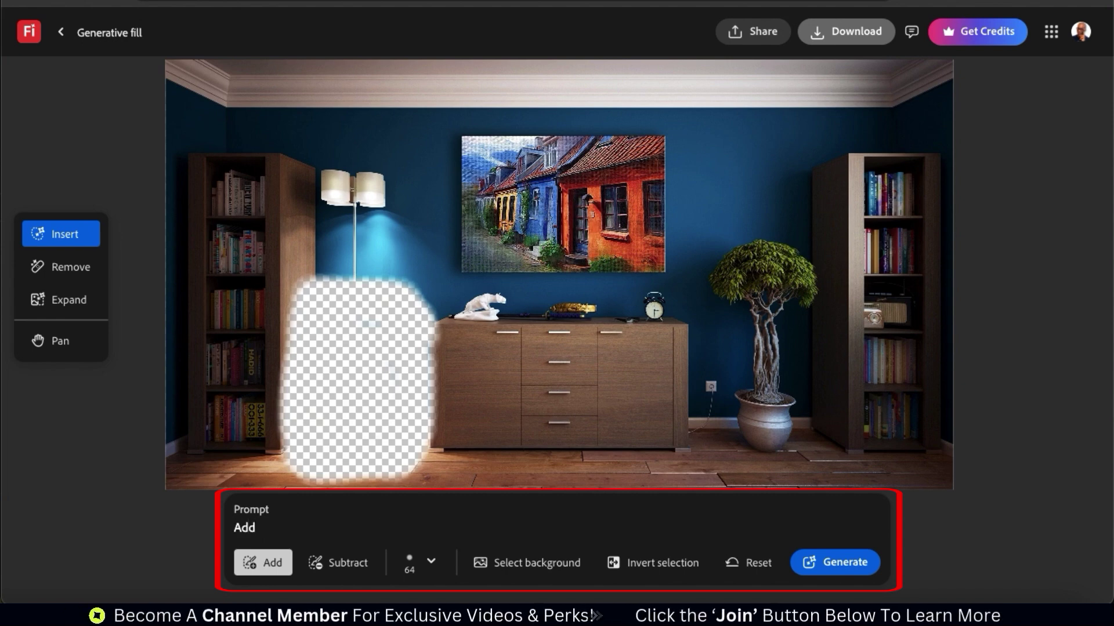
type(" styli")
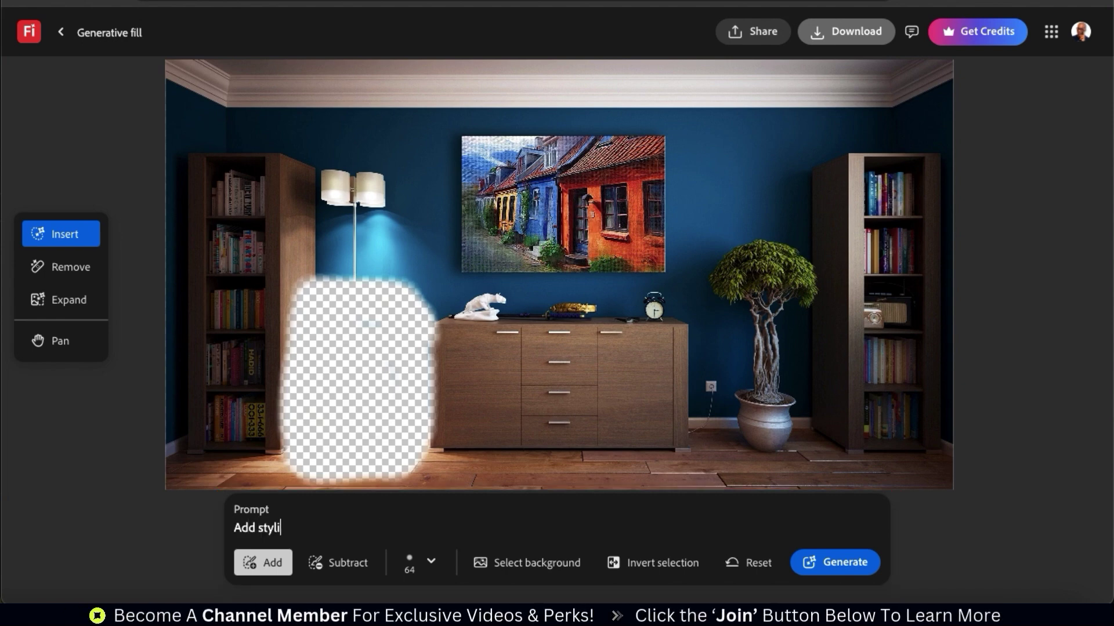
type("sh wooden chair")
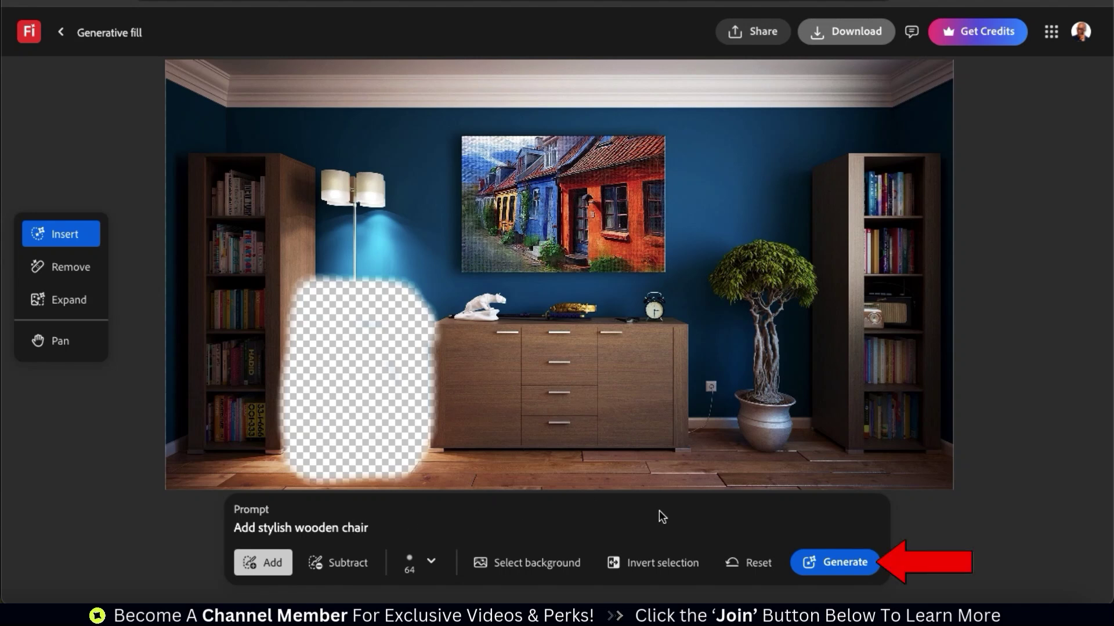
Generate chair options and keep the beige wingback armchair variation
left_click(847, 571)
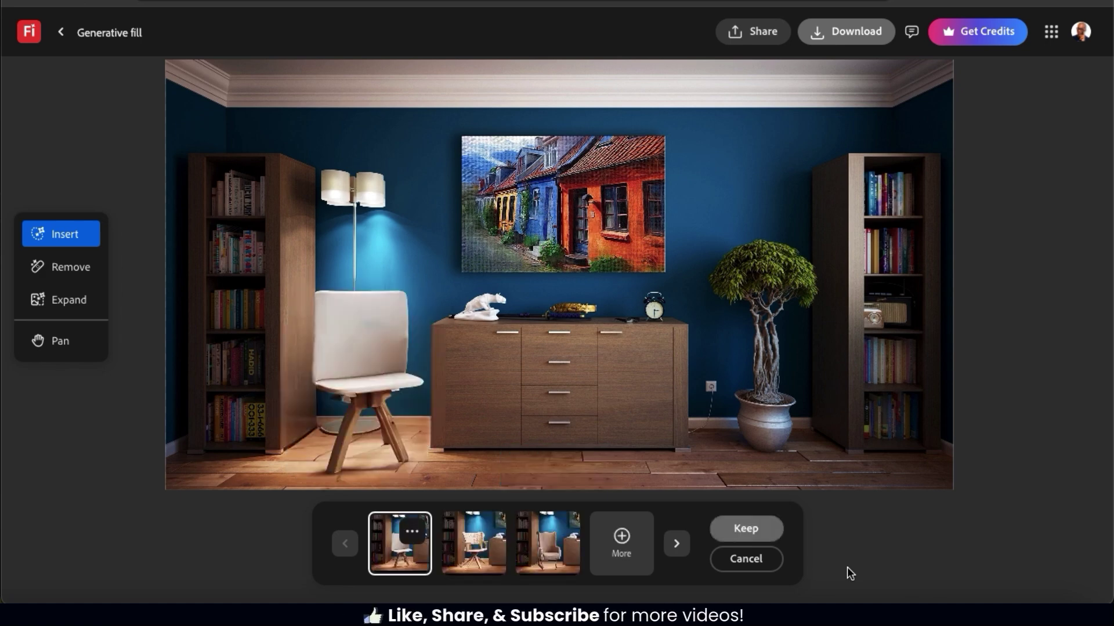
left_click(476, 549)
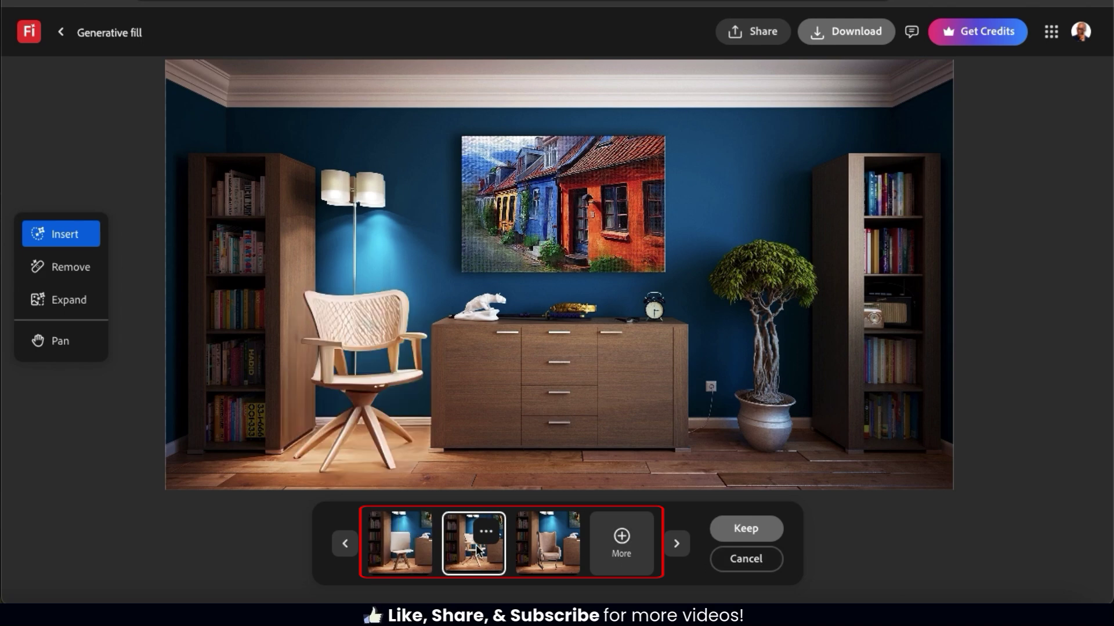
left_click(554, 548)
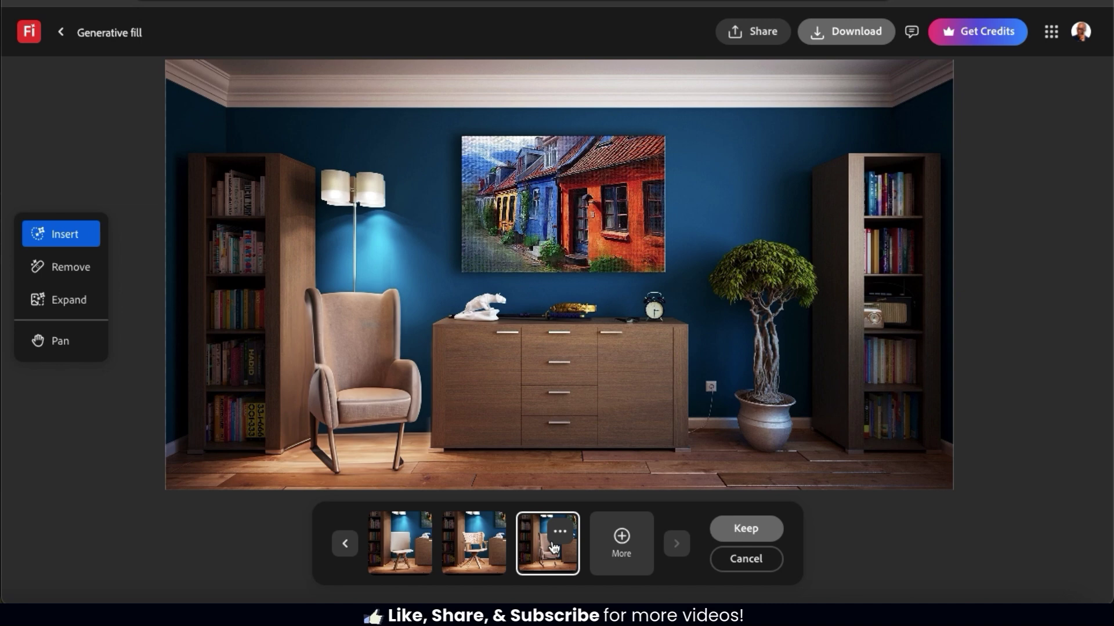
left_click(743, 527)
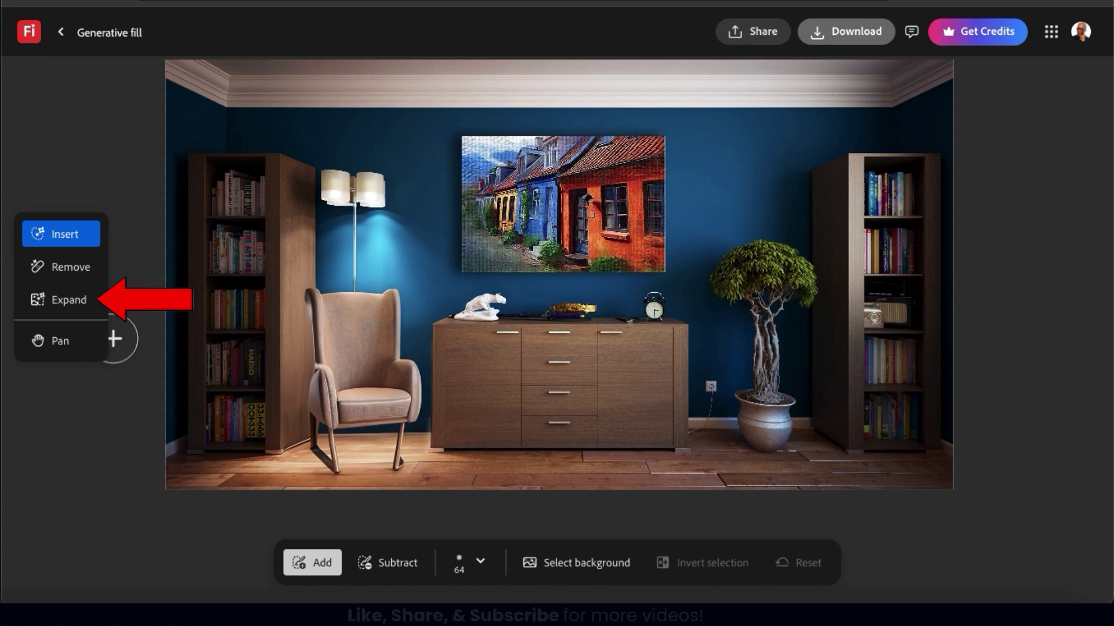
left_click(68, 309)
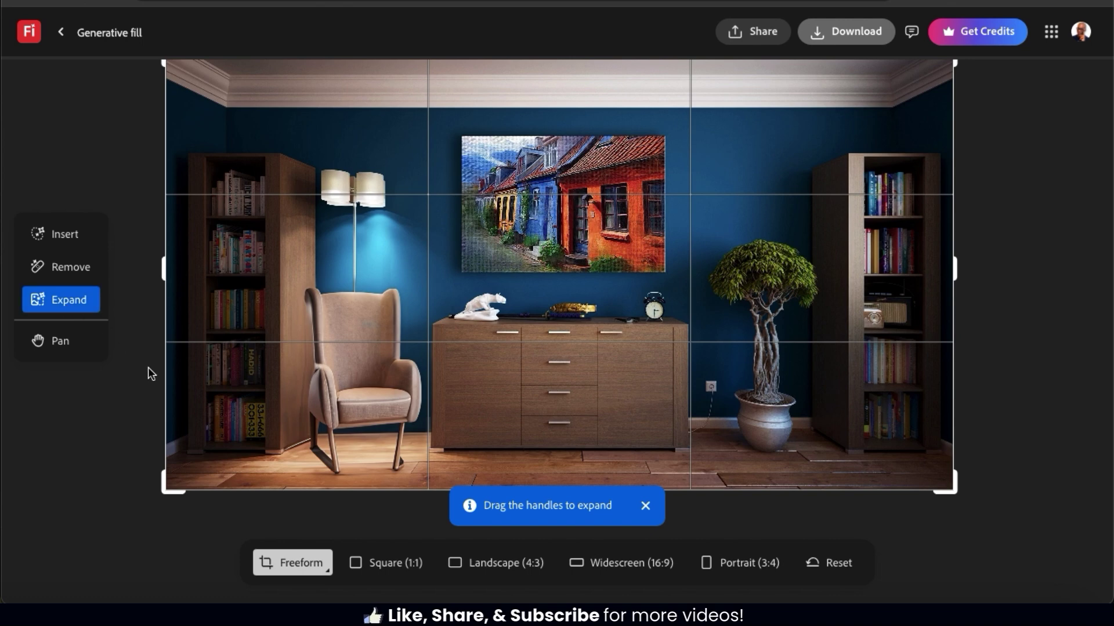
Drag the canvas bottom edge downward and replace the prompt with 'Add rug on floor'
left_click(645, 506)
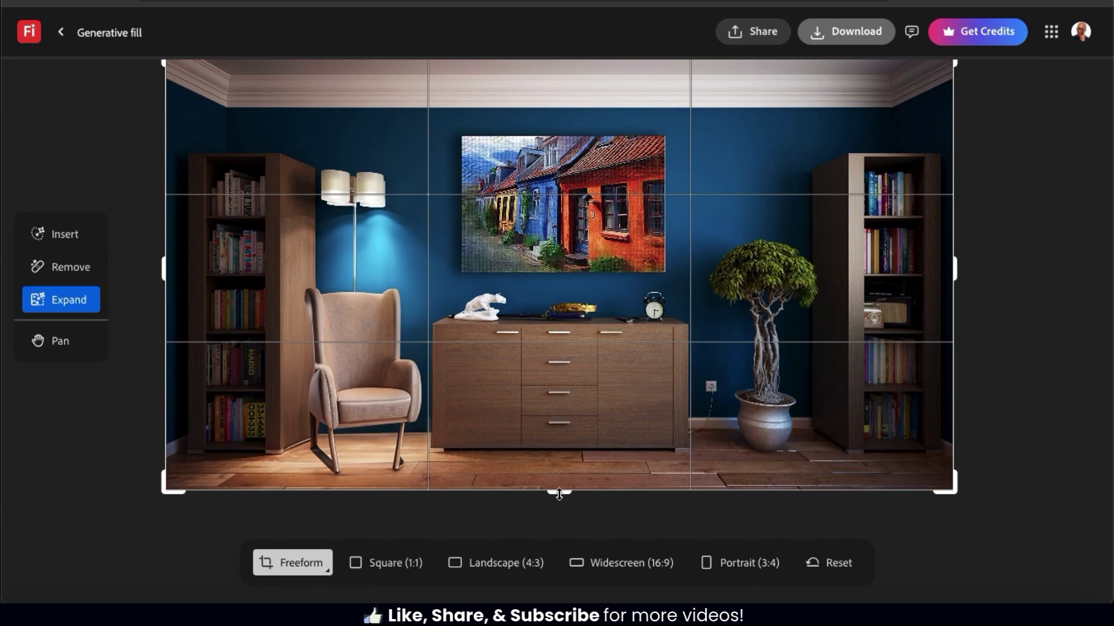
left_click_drag(559, 494, 559, 527)
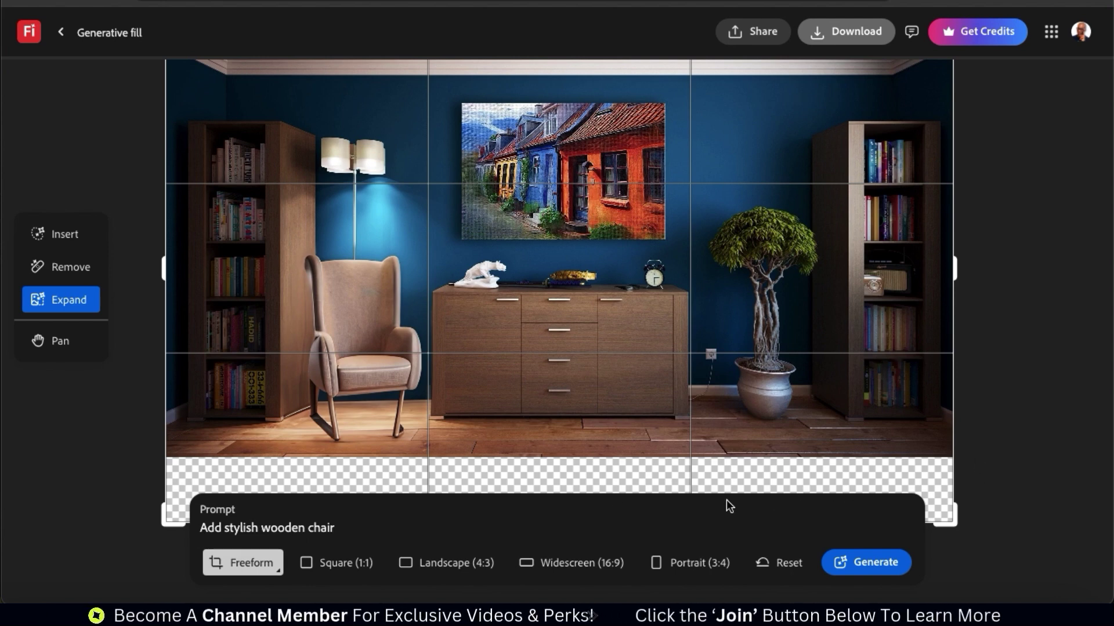
key("ctrl+shift+Left")
key("ctrl+shift+Left")
key("ctrl+shift+Left")
key("ctrl+shift+Left")
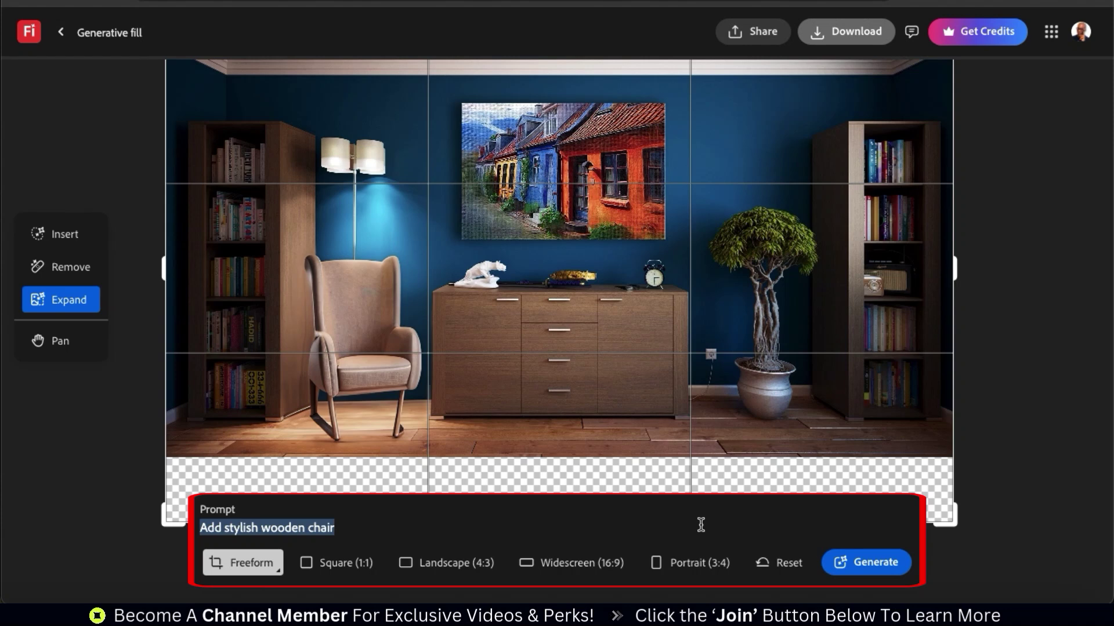
type("Add ")
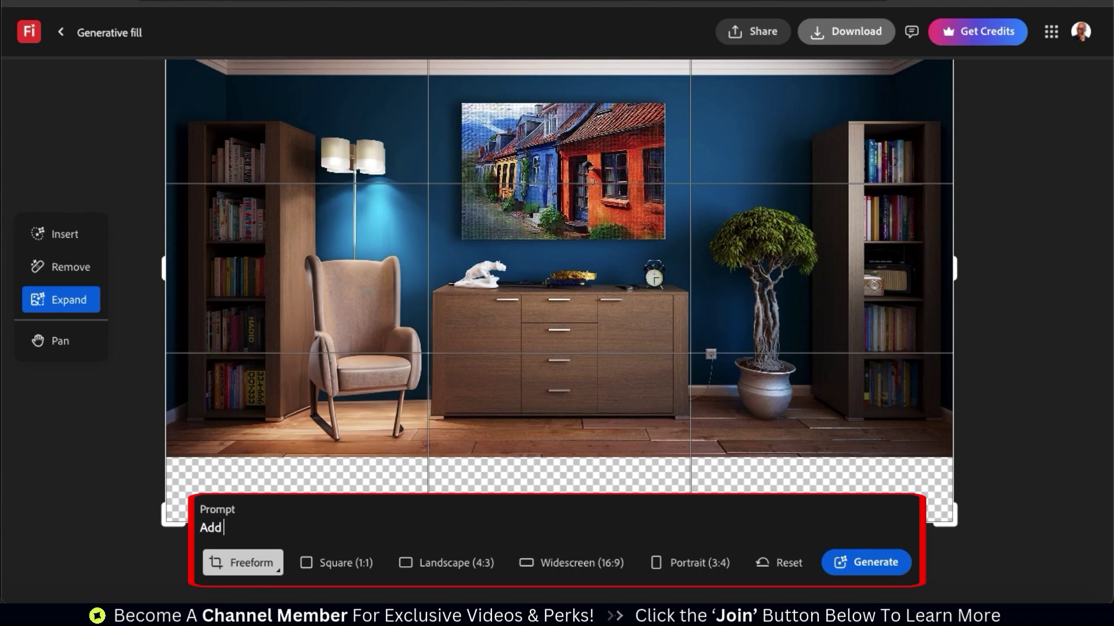
type("rug on floor")
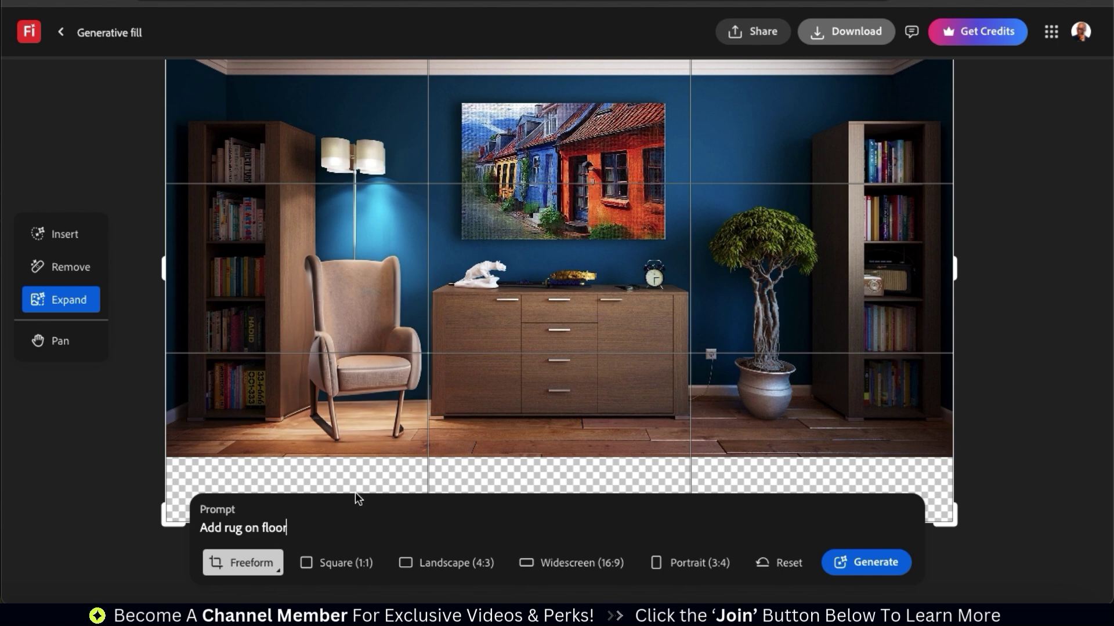
left_click(224, 528)
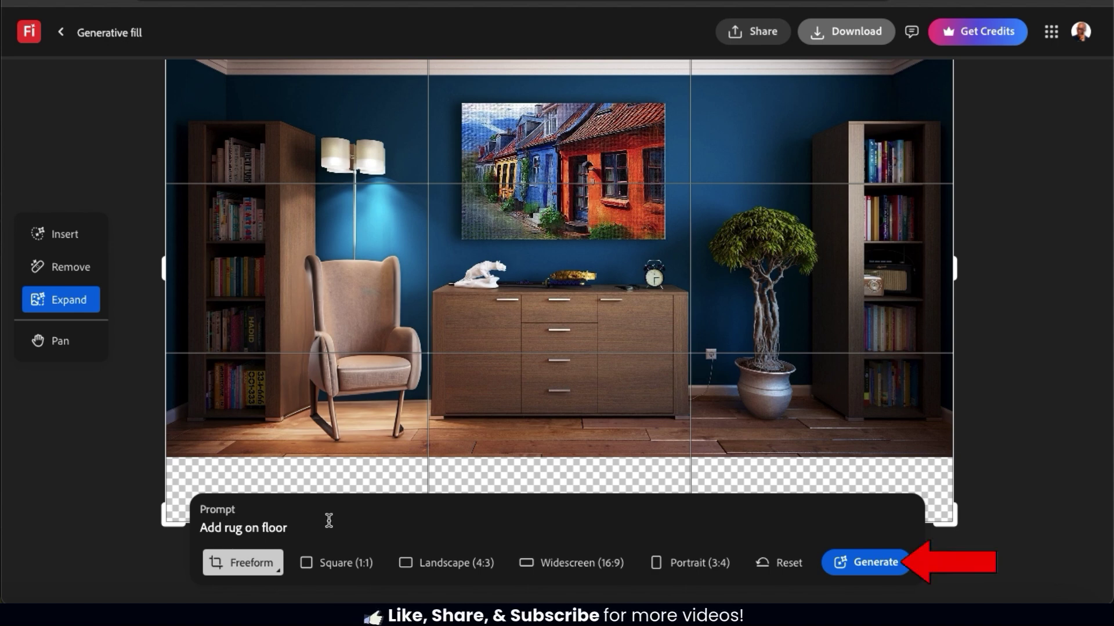
Generate rug fills, compare the striped and blue variations, and keep the striped rug
left_click(863, 560)
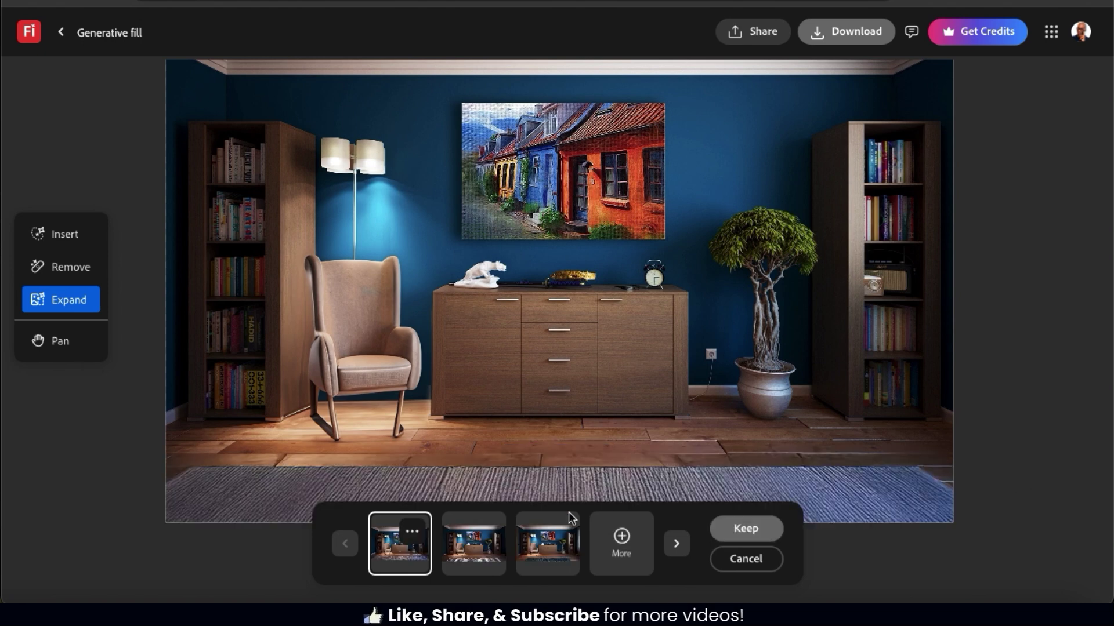
left_click(463, 549)
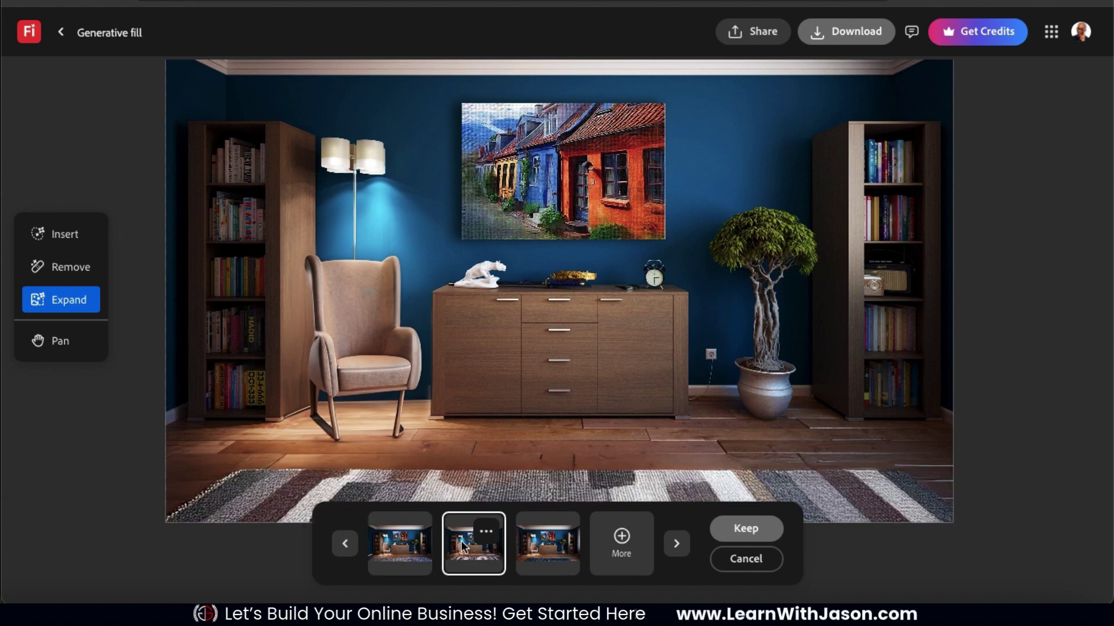
left_click(550, 548)
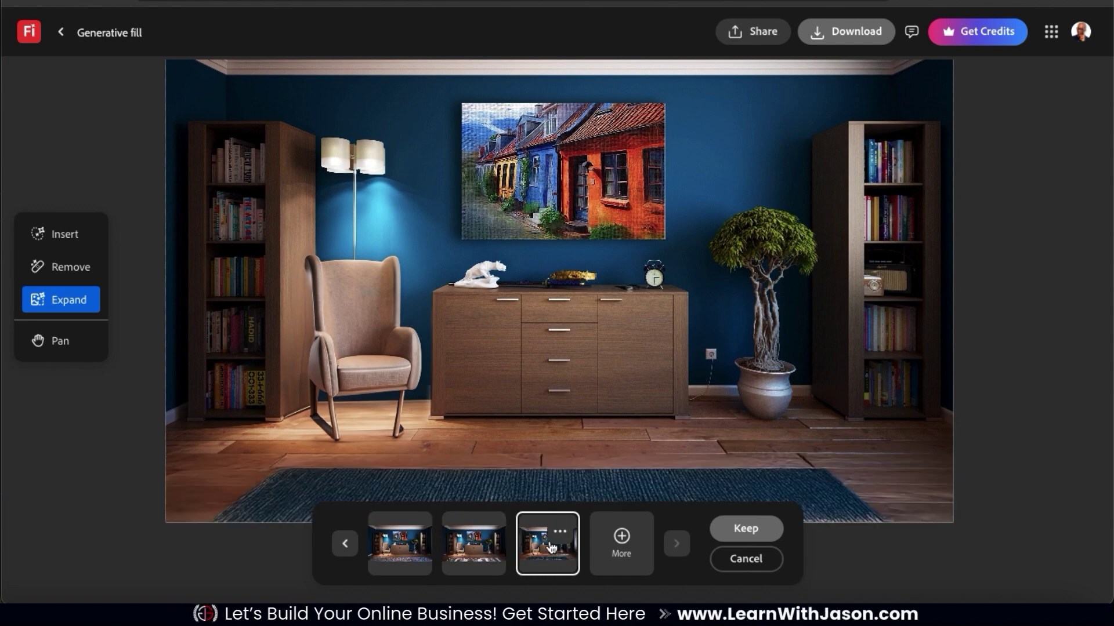
left_click(479, 550)
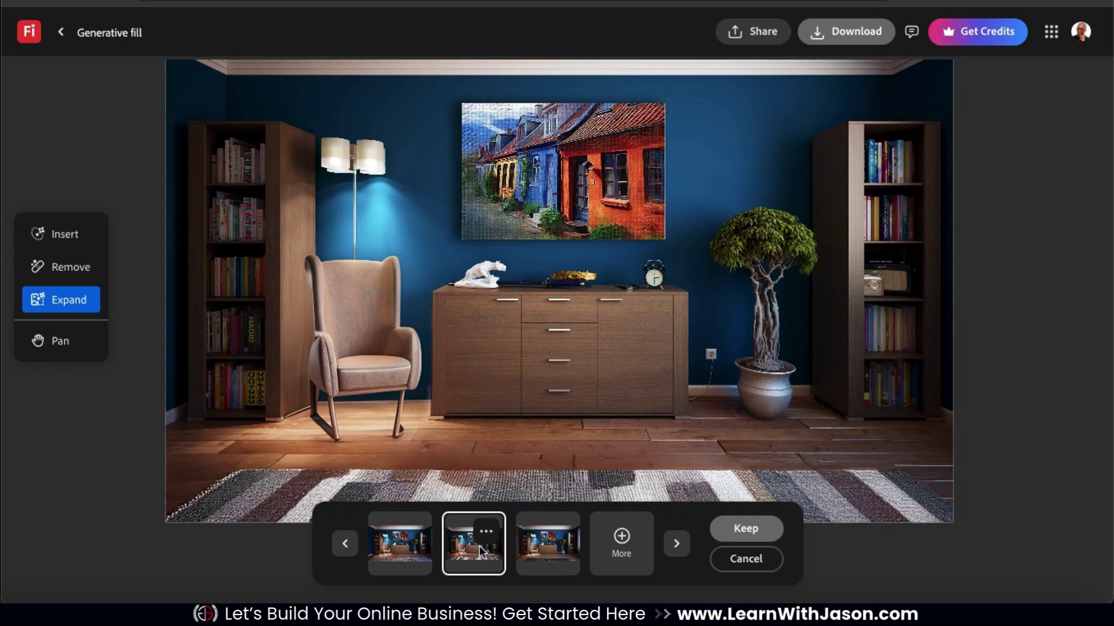
left_click(747, 530)
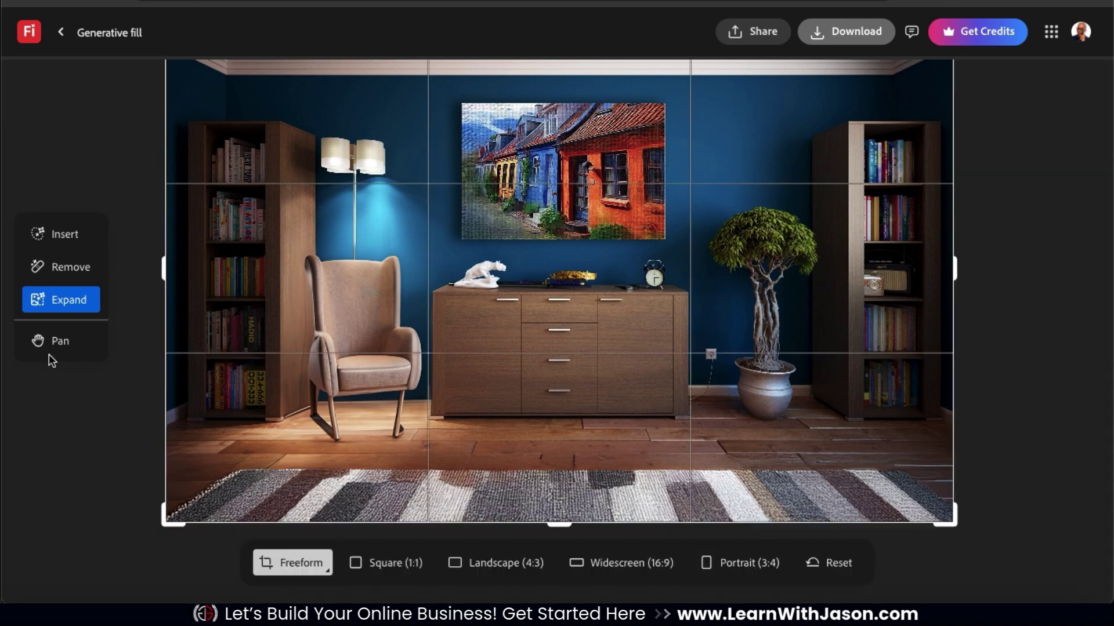
left_click(61, 342)
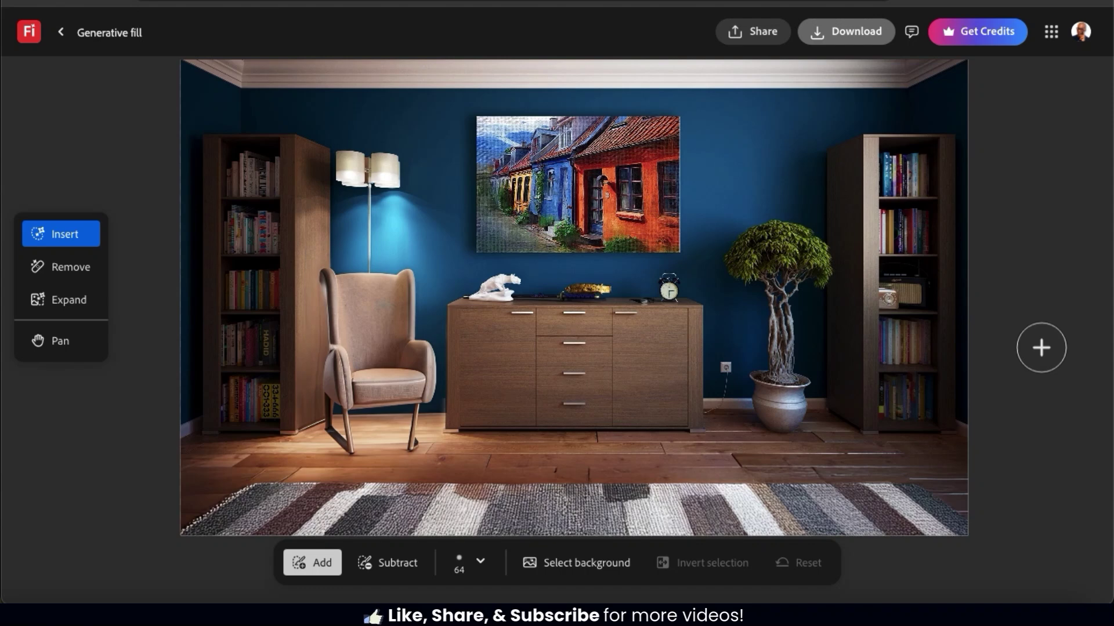
Download the finished living-room image with the wingback chair and striped rug
left_click(836, 38)
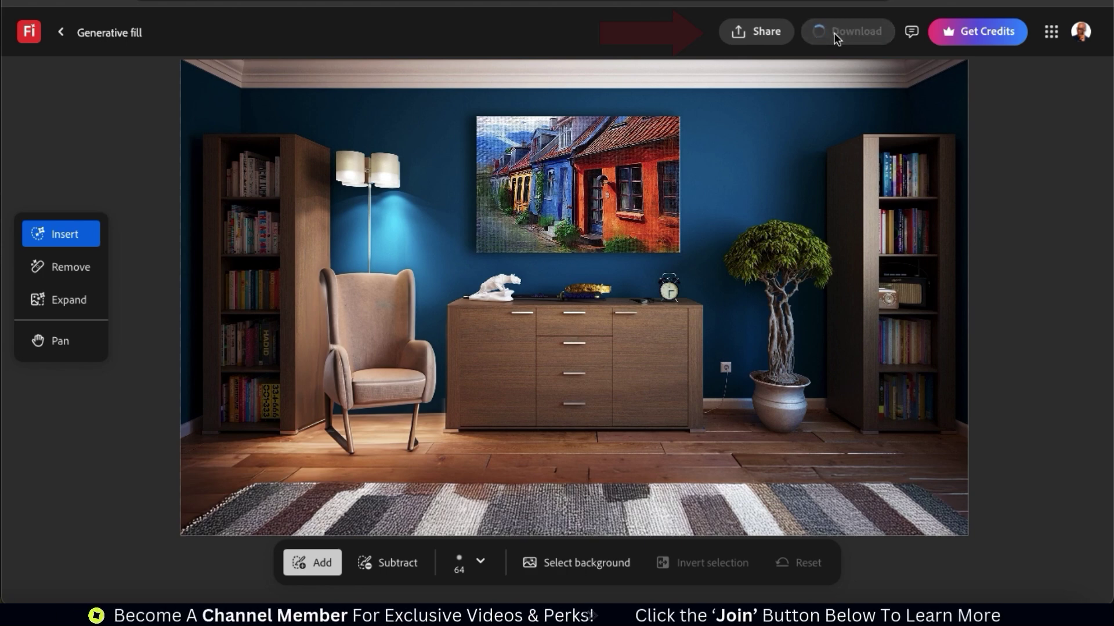